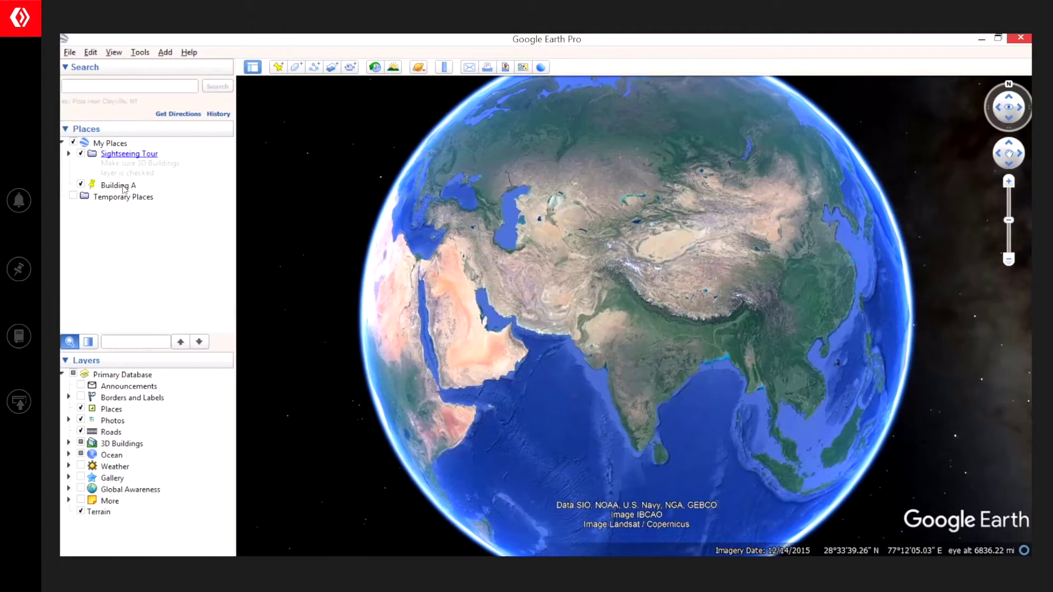
# Step: Fly to the Building A placemark and centre its roof in a straight-down, north-up view
pyautogui.doubleClick(125, 188)
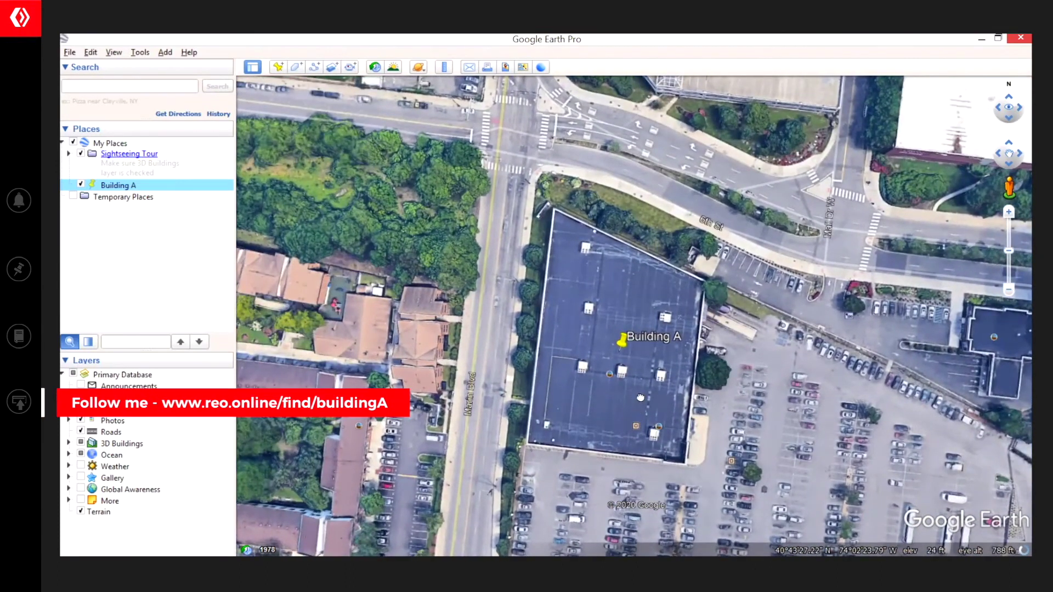
pyautogui.scroll(2, 607, 363)
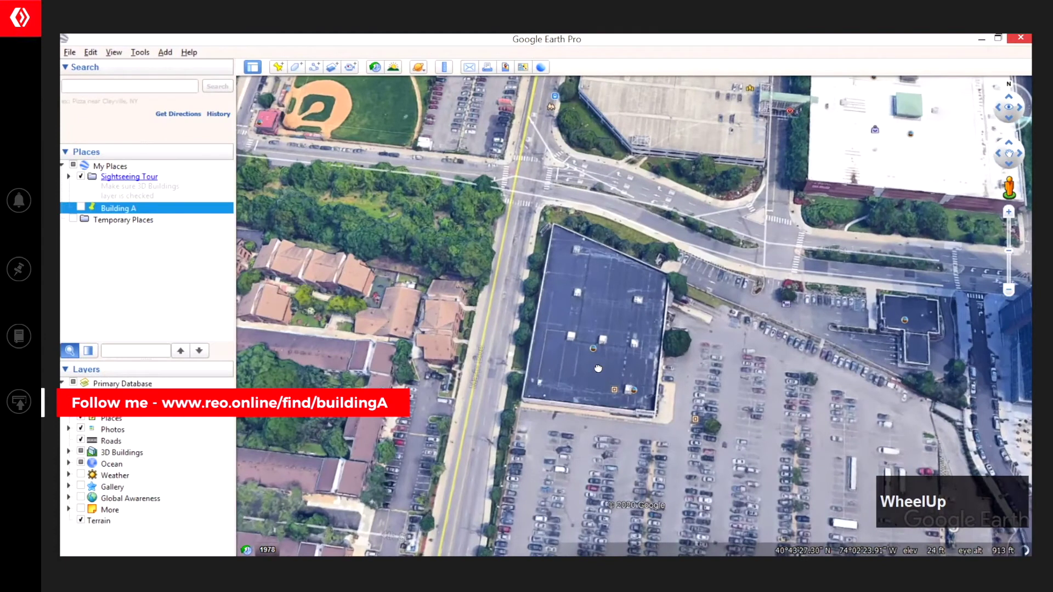
pyautogui.moveTo(606, 363); pyautogui.dragTo(613, 342)
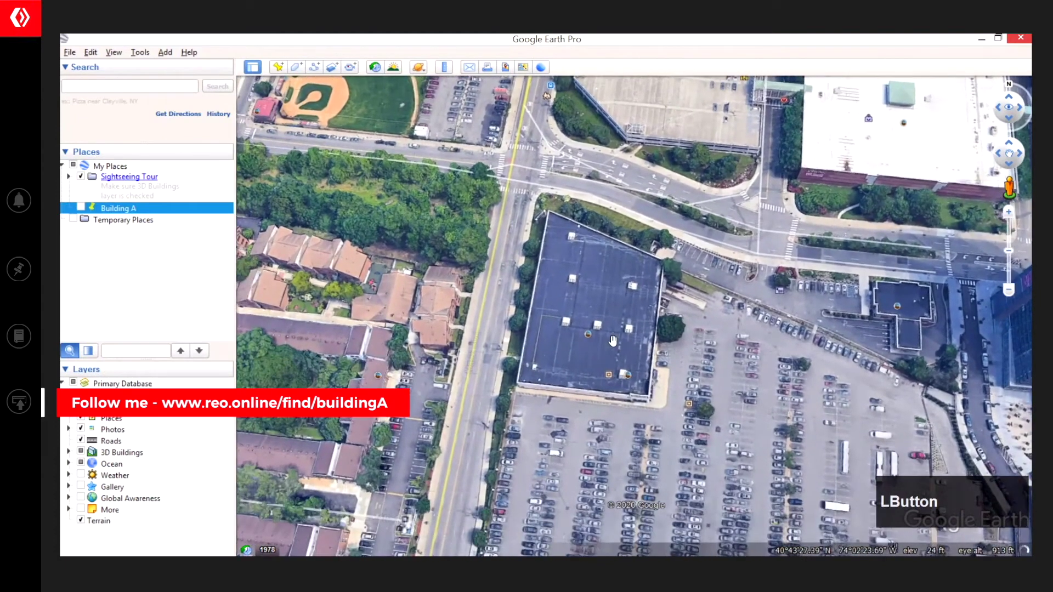
pyautogui.scroll(1, 609, 337)
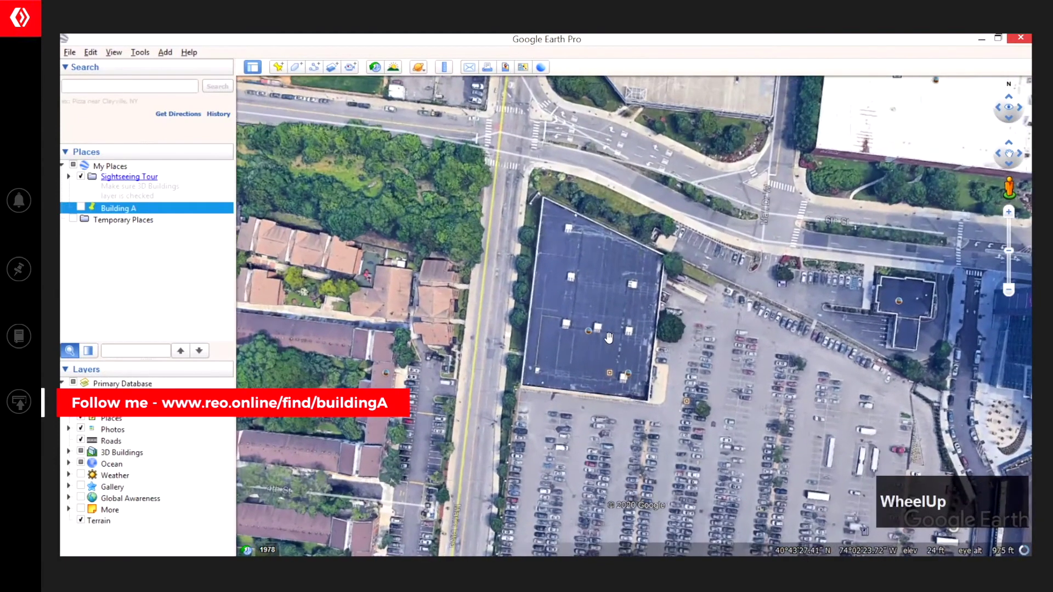
pyautogui.click(609, 337)
pyautogui.press('r')
pyautogui.scroll(2, 625, 391)
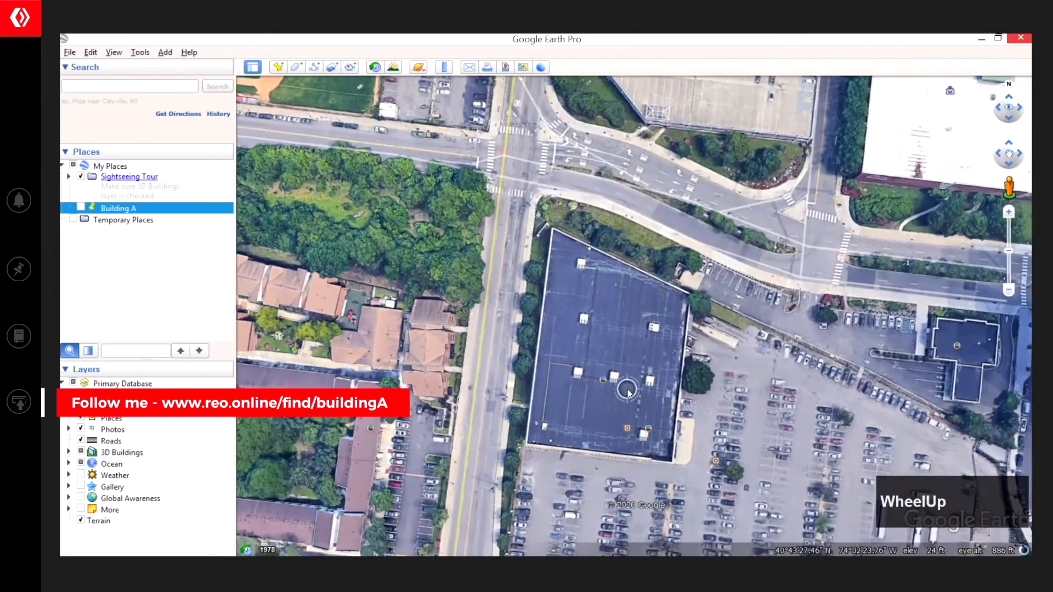
pyautogui.press('r')
pyautogui.moveTo(628, 394); pyautogui.dragTo(602, 403)
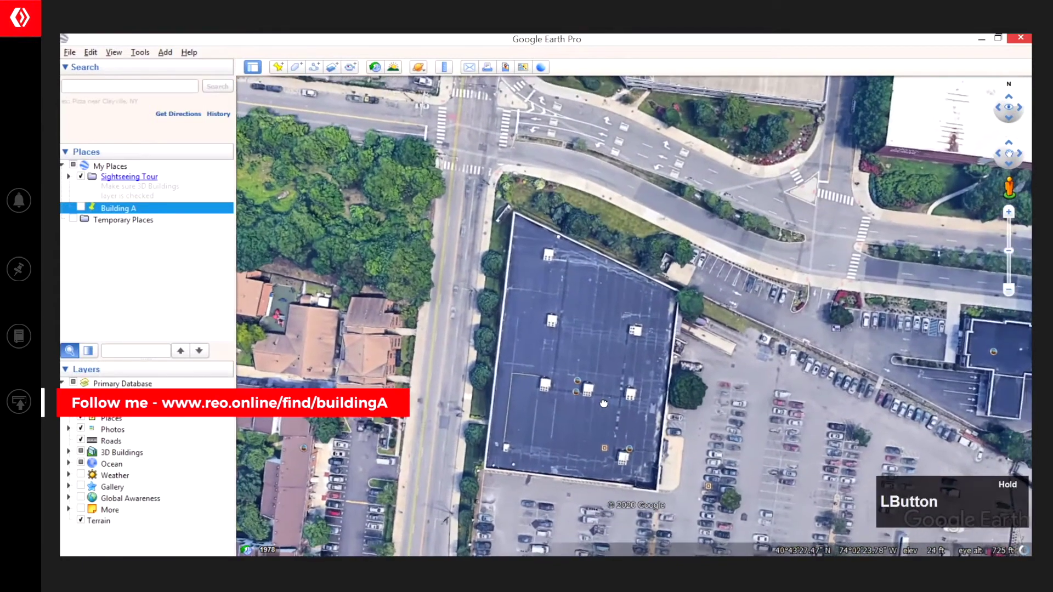
pyautogui.scroll(1, 602, 403)
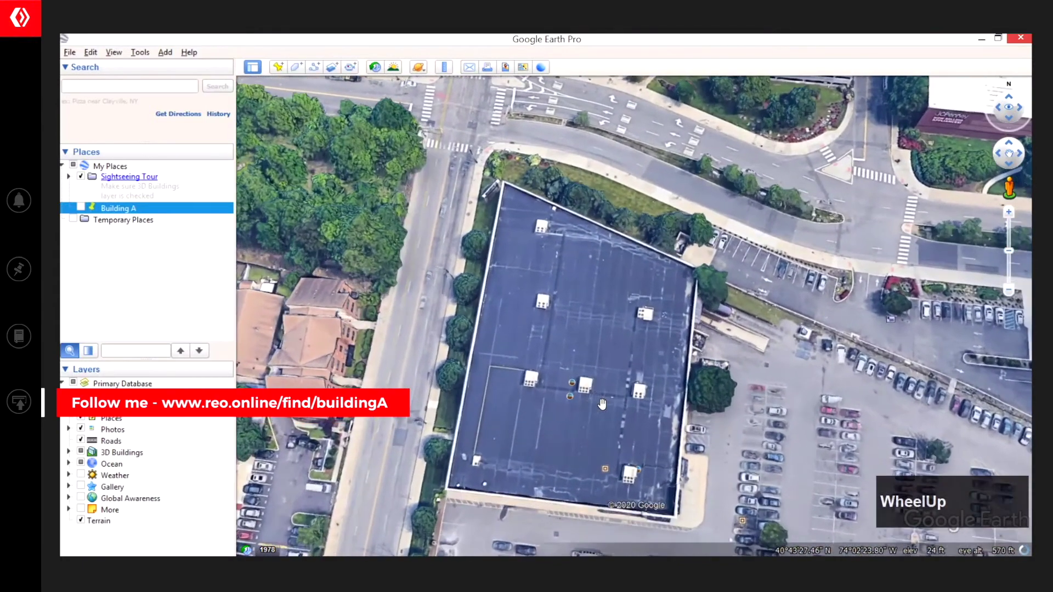
pyautogui.press('r')
pyautogui.scroll(1, 601, 403)
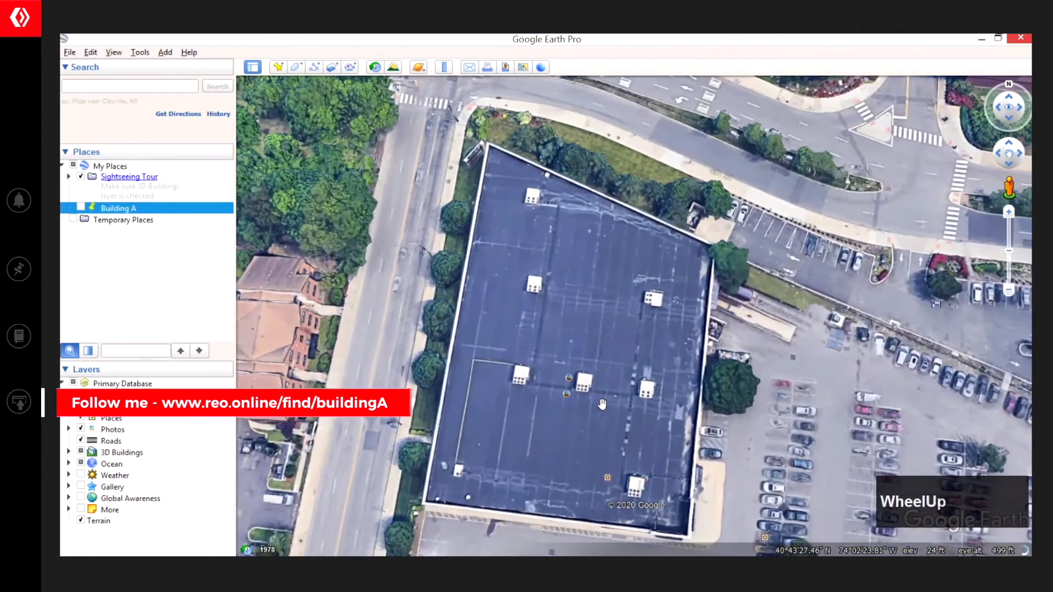
pyautogui.press('r')
pyautogui.moveTo(601, 404)
pyautogui.mouseDown()
pyautogui.moveTo(601, 391)
pyautogui.moveTo(638, 374)
pyautogui.mouseUp()
pyautogui.scroll(-2, 638, 375)
pyautogui.scroll(1, 638, 374)
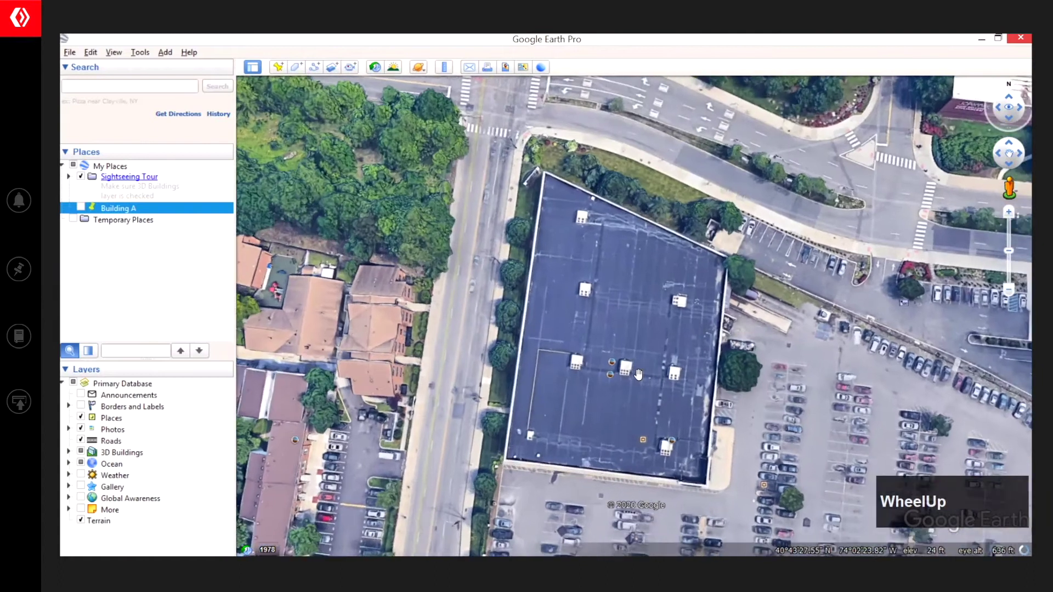
pyautogui.press('r')
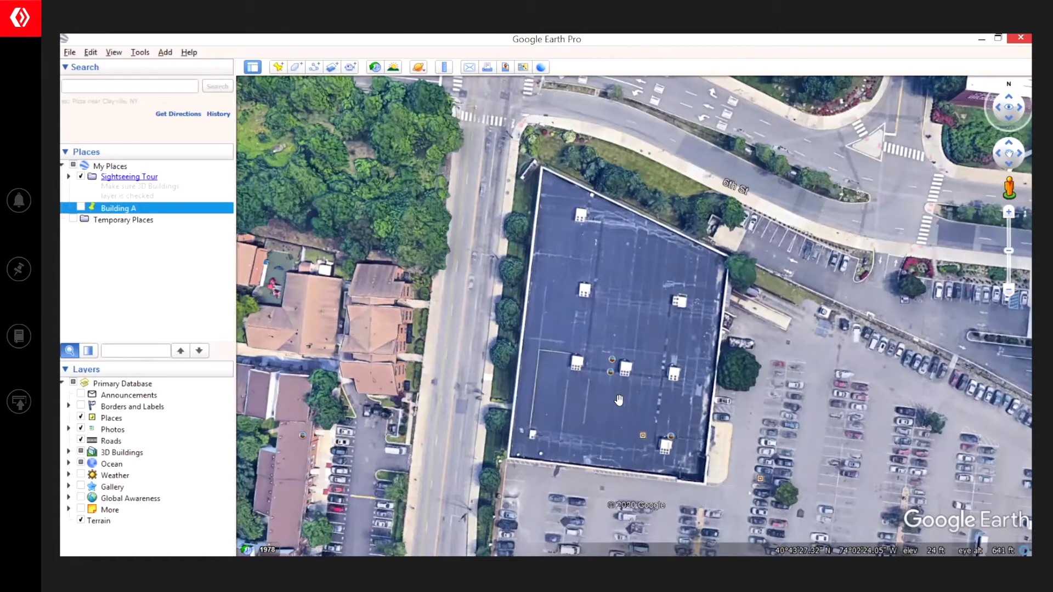
pyautogui.moveTo(619, 399); pyautogui.dragTo(611, 398)
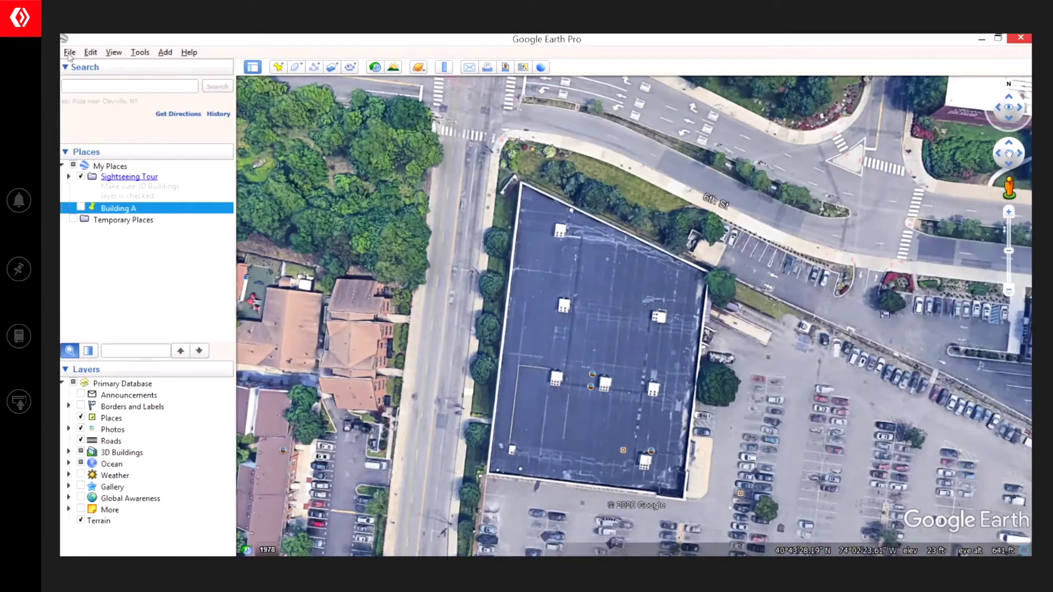
# Step: Start Save Image and turn off the Legend and Title and Description map options
pyautogui.click(70, 53)
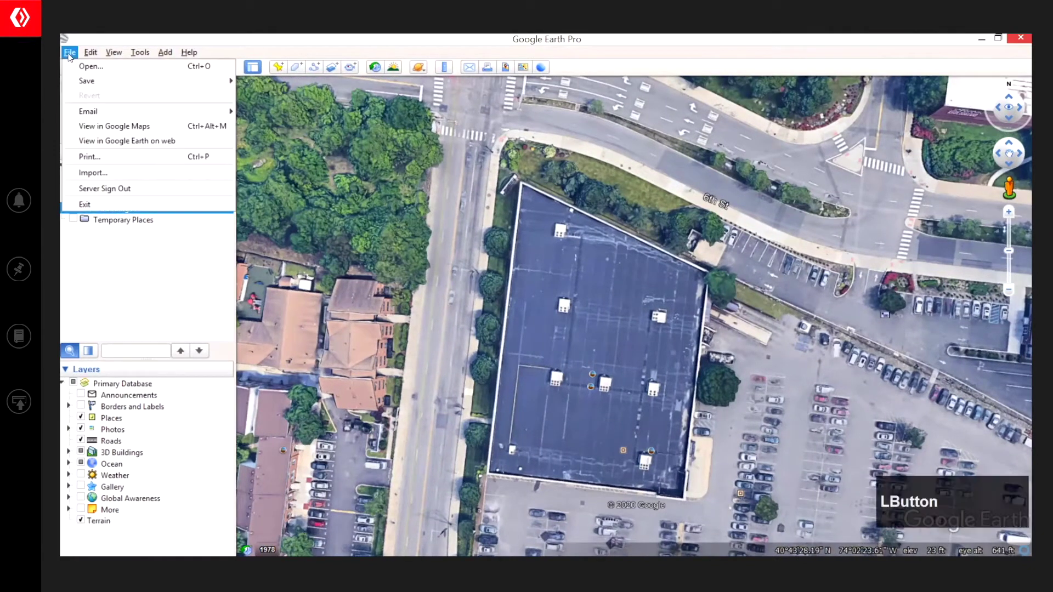
pyautogui.moveTo(87, 81)
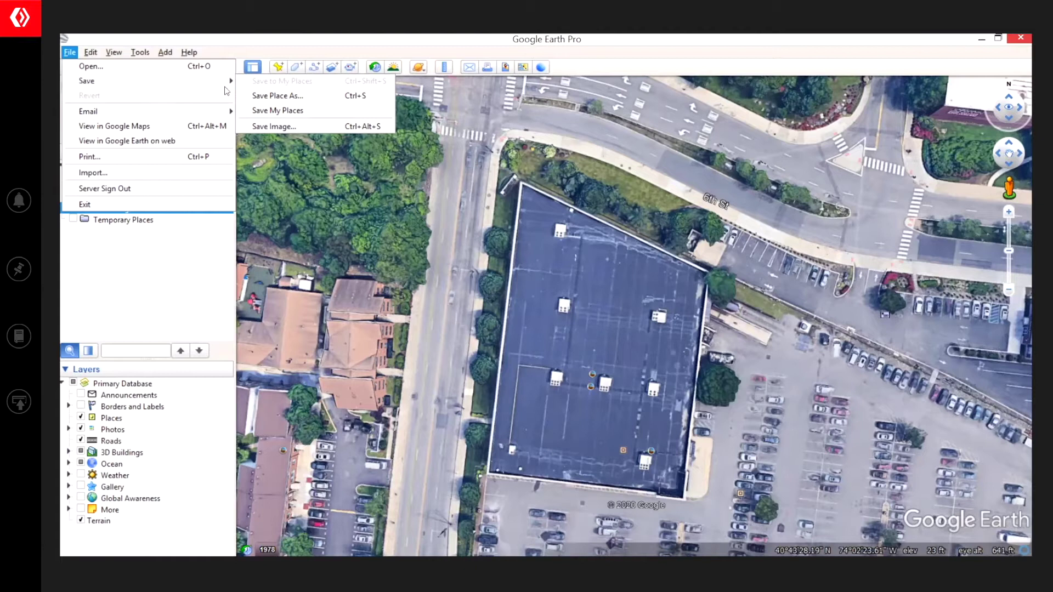
pyautogui.click(294, 128)
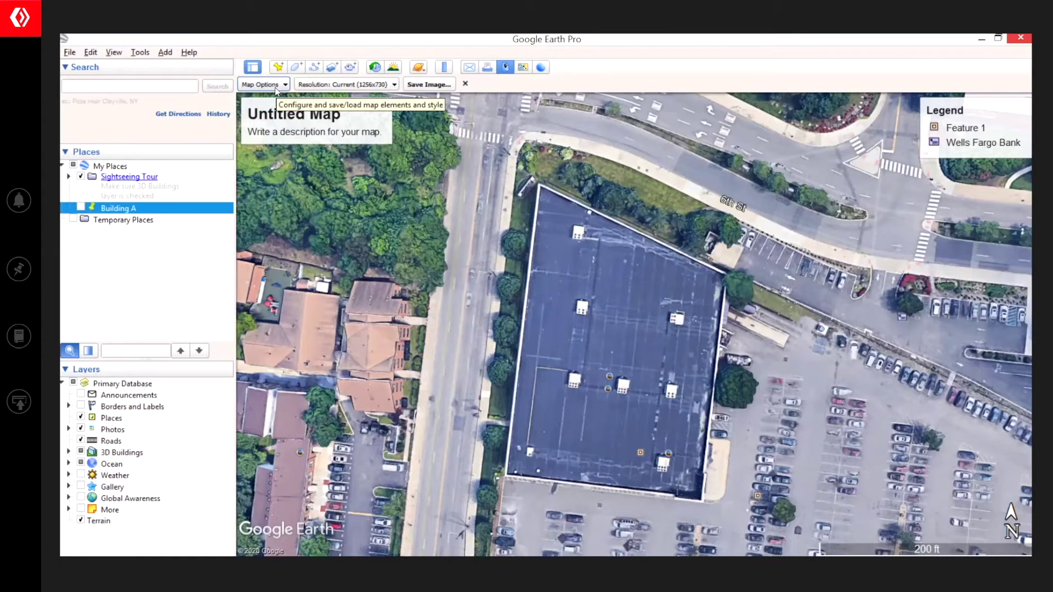
pyautogui.click(275, 87)
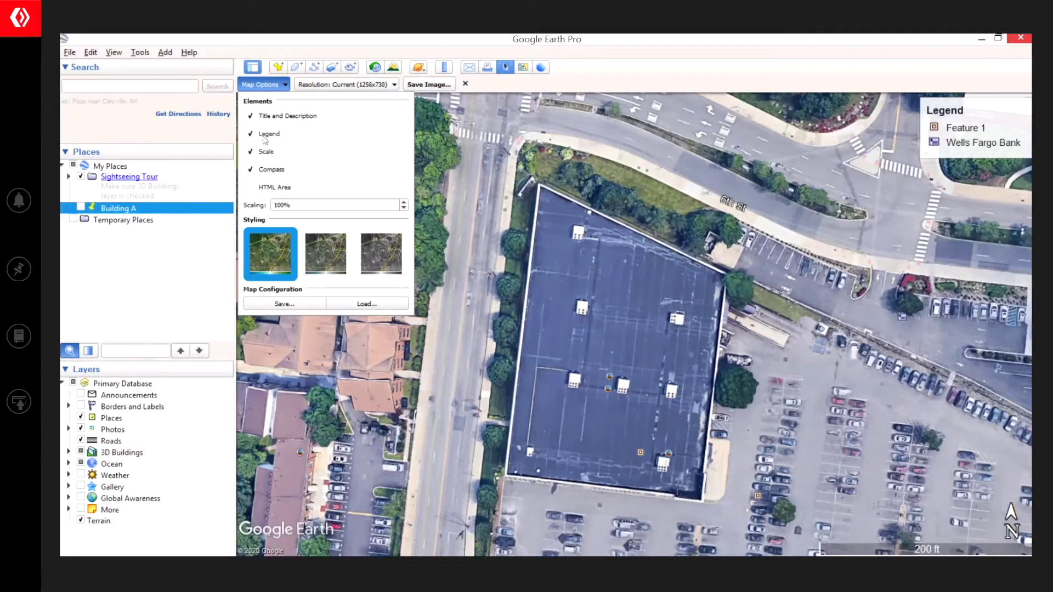
pyautogui.click(265, 136)
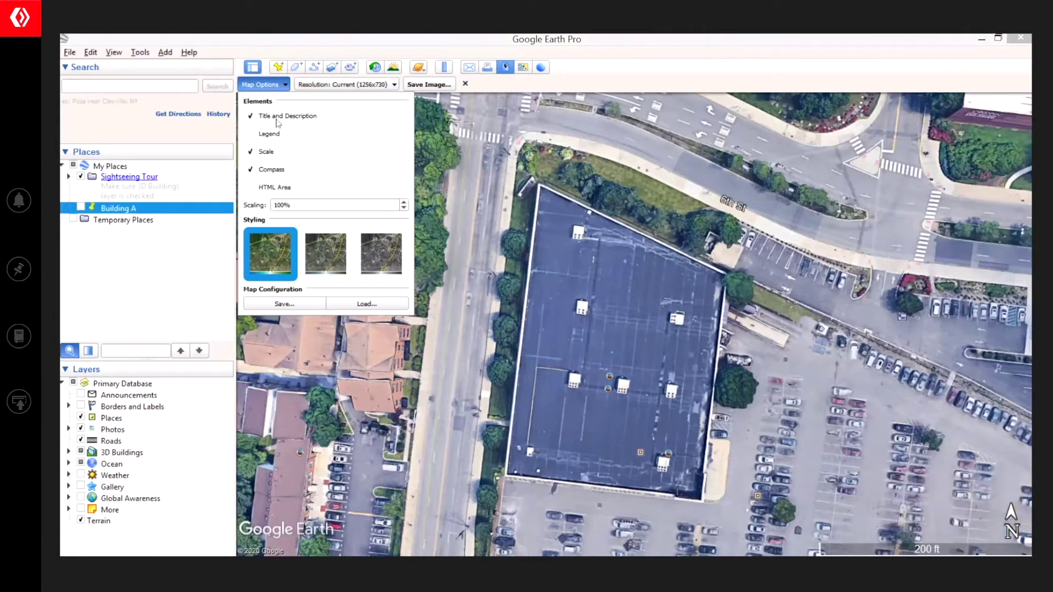
pyautogui.click(278, 119)
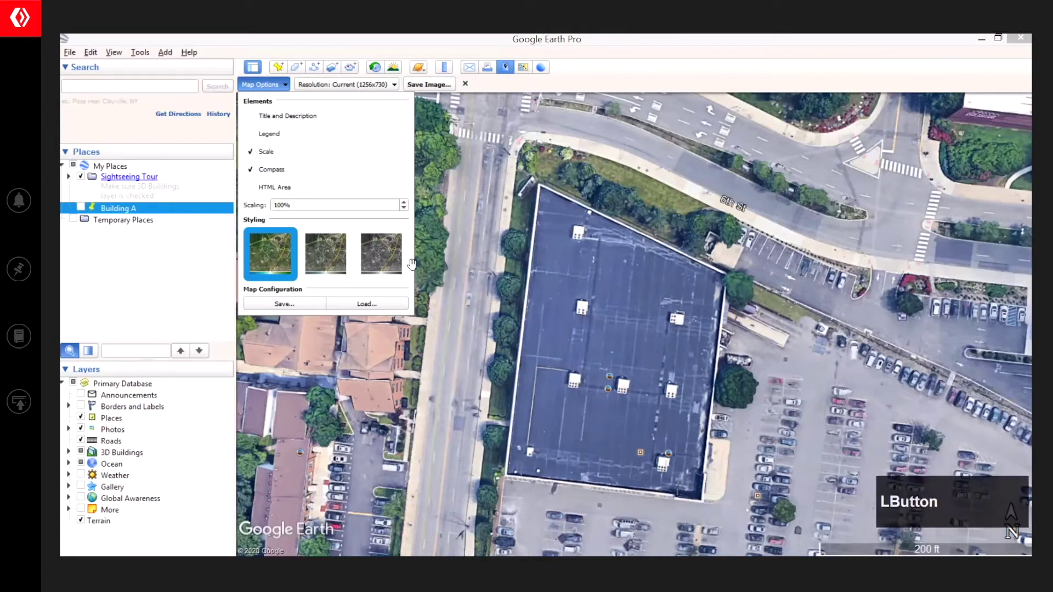
pyautogui.click(595, 199)
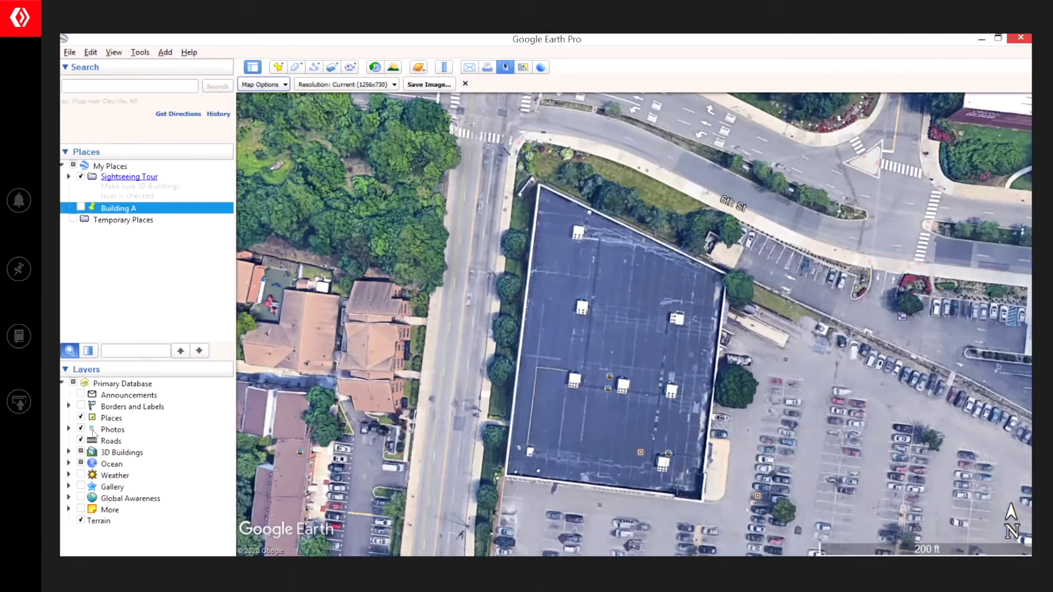
# Step: Hide the Places, Photos and Roads layers and reset to a straight-down view
pyautogui.click(81, 418)
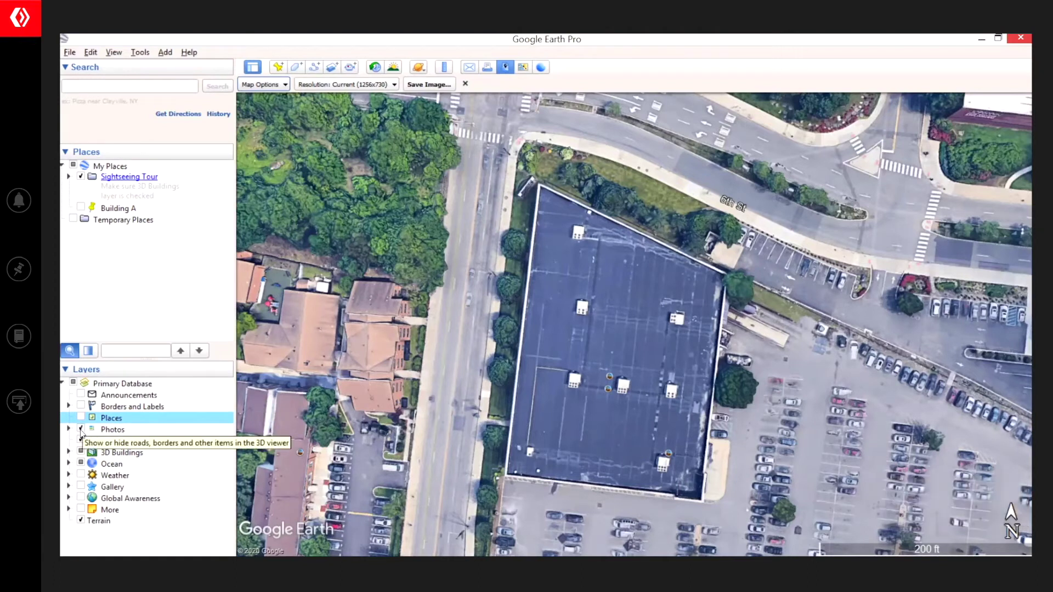
pyautogui.click(80, 430)
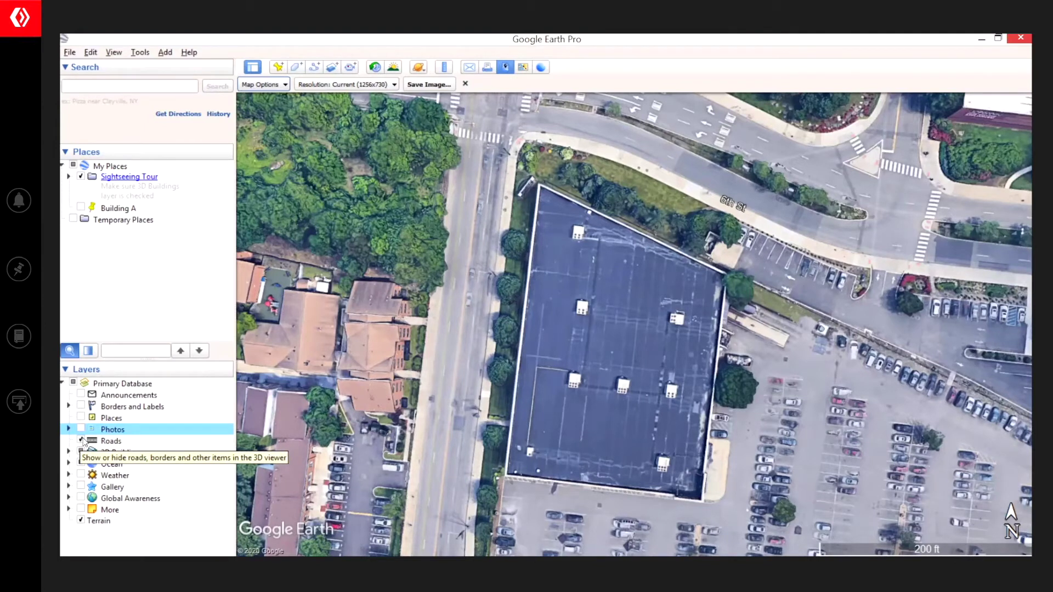
pyautogui.click(83, 441)
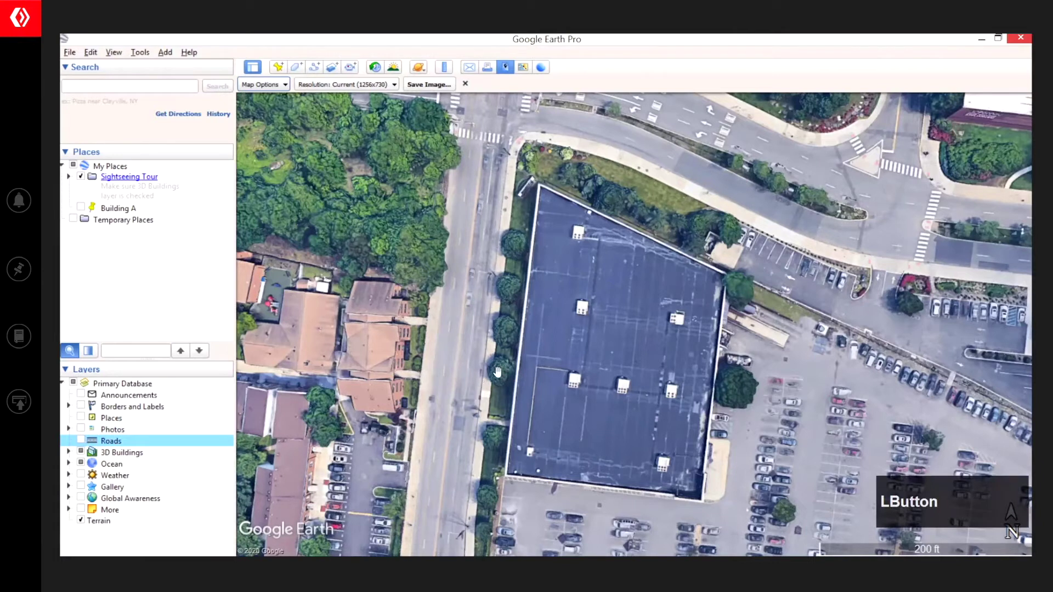
pyautogui.click(663, 346)
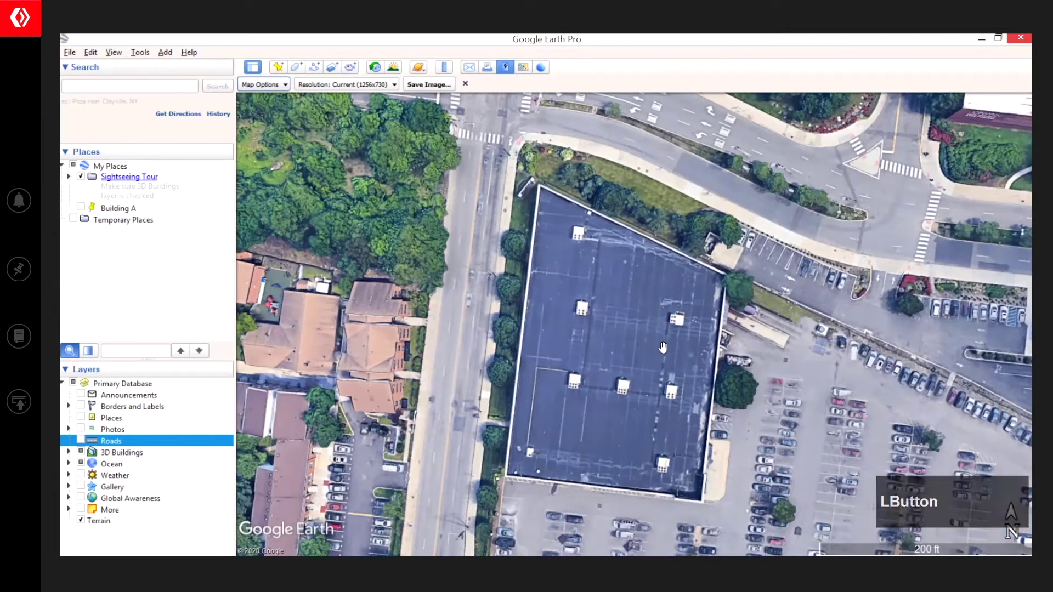
pyautogui.press('r')
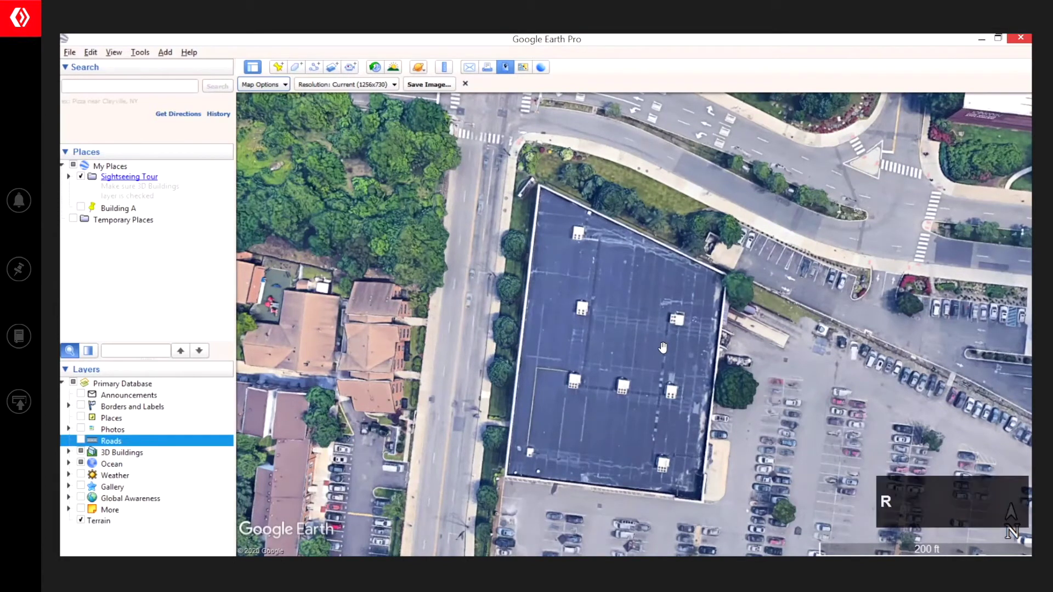
# Step: Set the export resolution to 3840x2160 (4K UHD) and bring up the Save As dialog
pyautogui.click(381, 86)
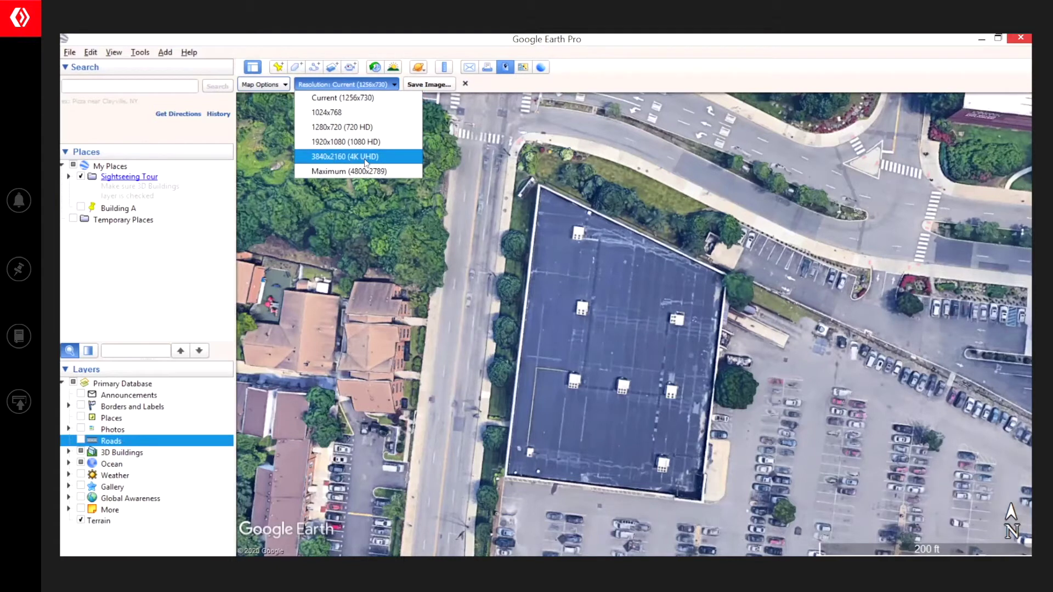
pyautogui.click(366, 164)
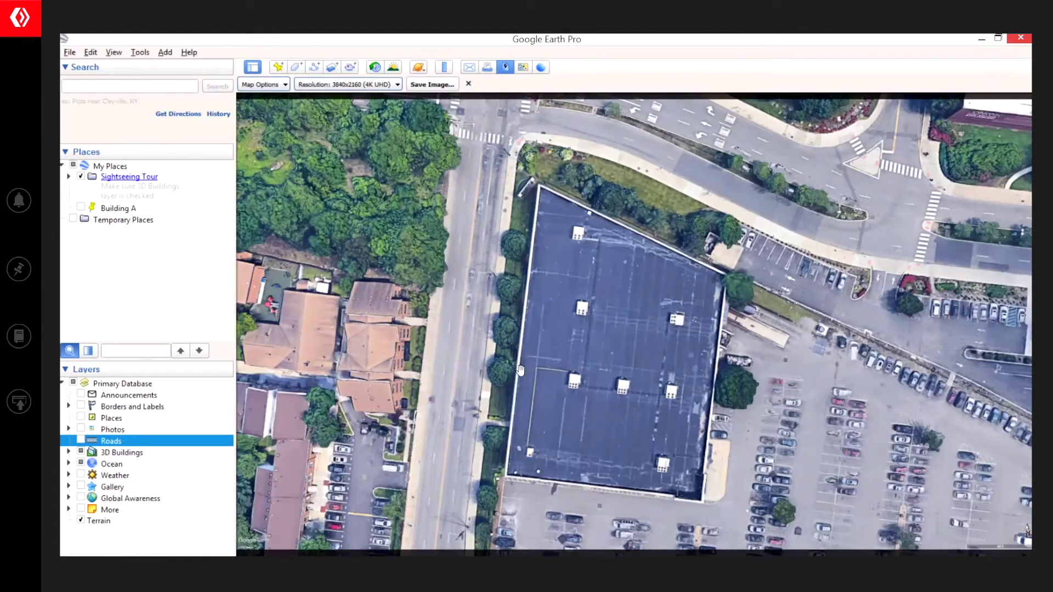
pyautogui.click(438, 85)
pyautogui.write('10072020 Sam')
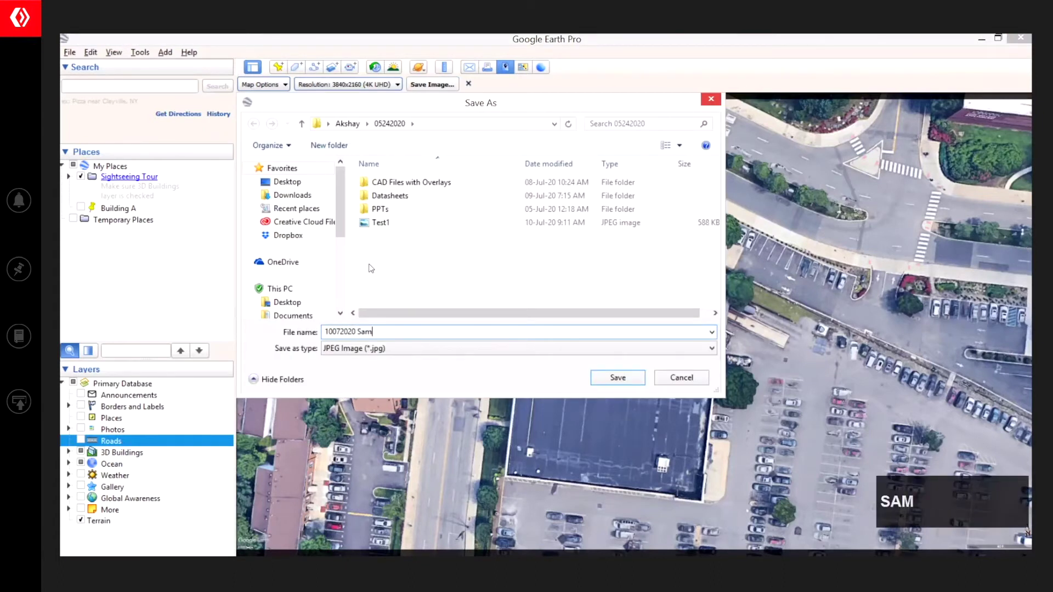
pyautogui.write('ple1')
# Step: Save the aerial view as JPEG '10072020 Sample' in the 05242020 folder
pyautogui.click(617, 378)
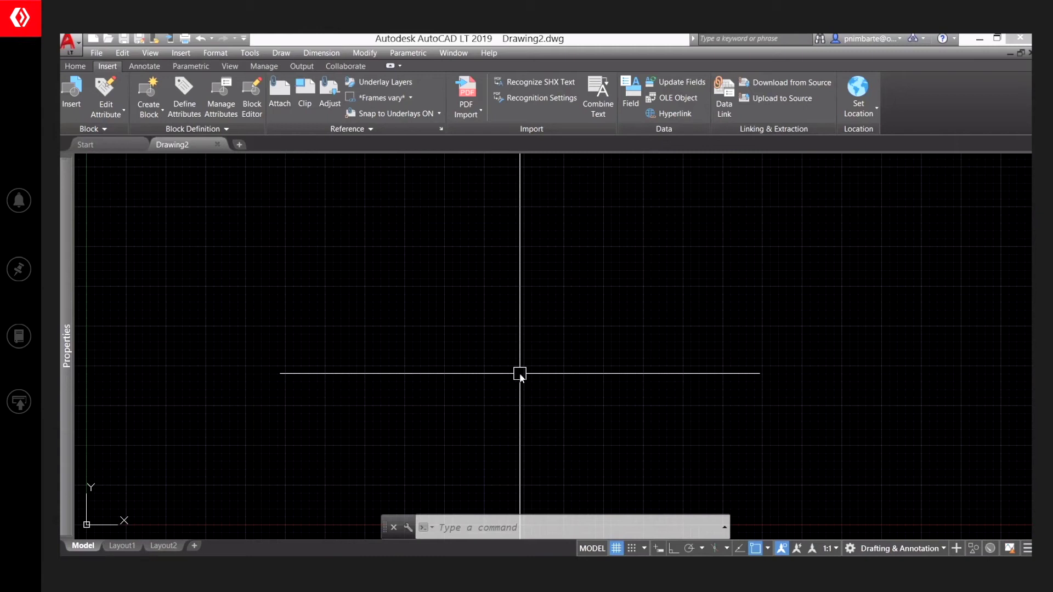
pyautogui.write('DWG')
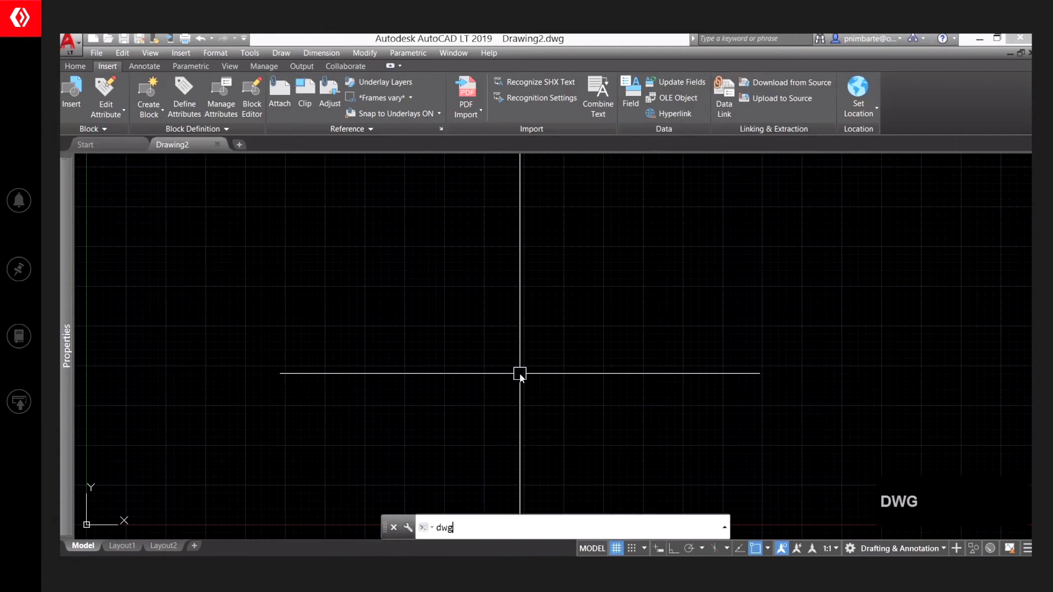
pyautogui.write('units')
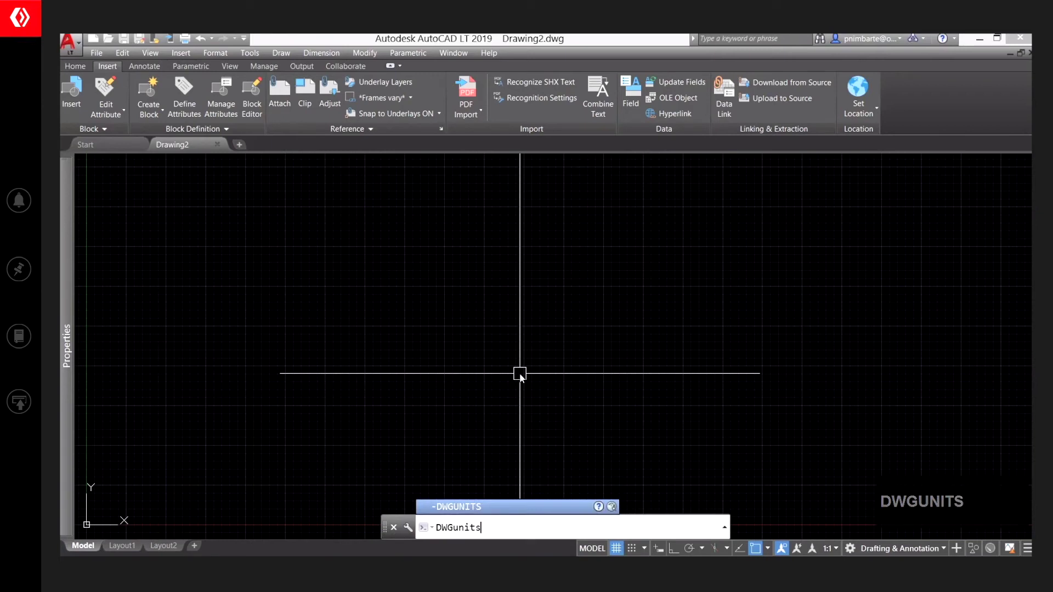
# Step: Set -DWGUNITS to Feet with decimal format and default precision, rescaling inserted objects
pyautogui.press('Return')
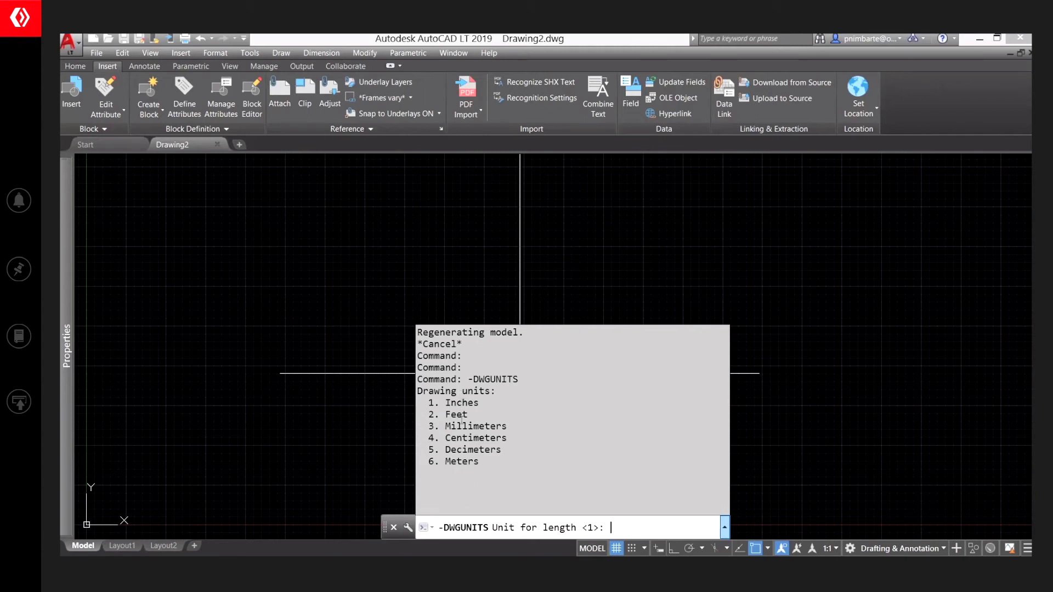
pyautogui.write('2')
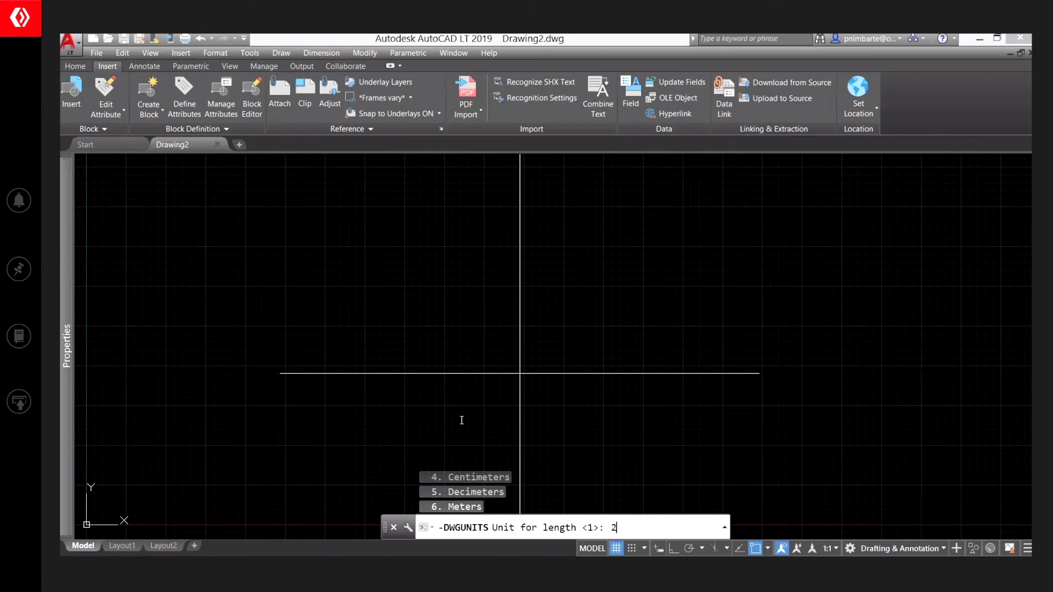
pyautogui.press('Return')
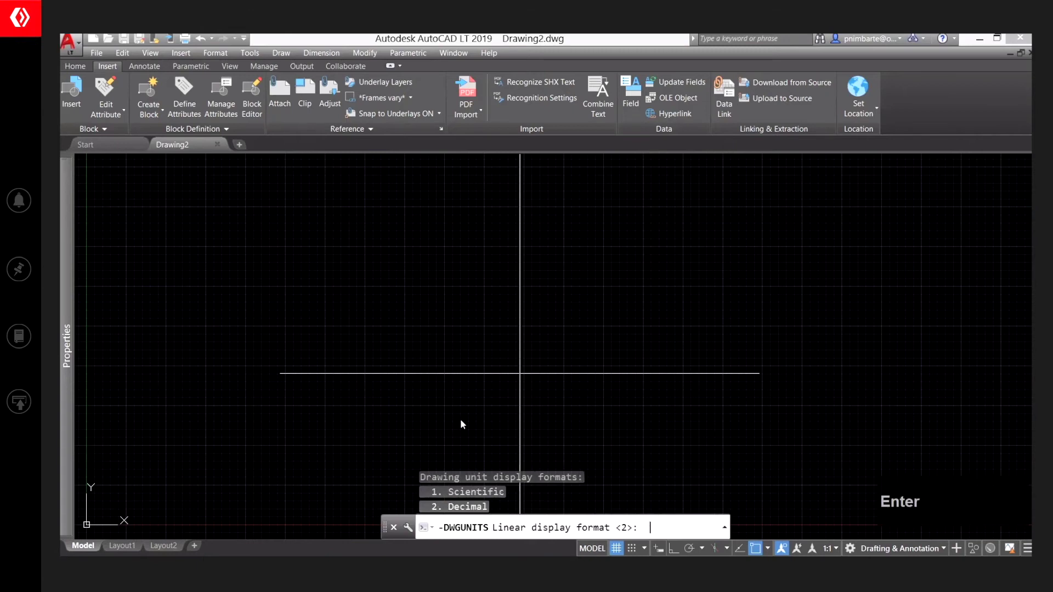
pyautogui.press('Return')
pyautogui.press('Return')
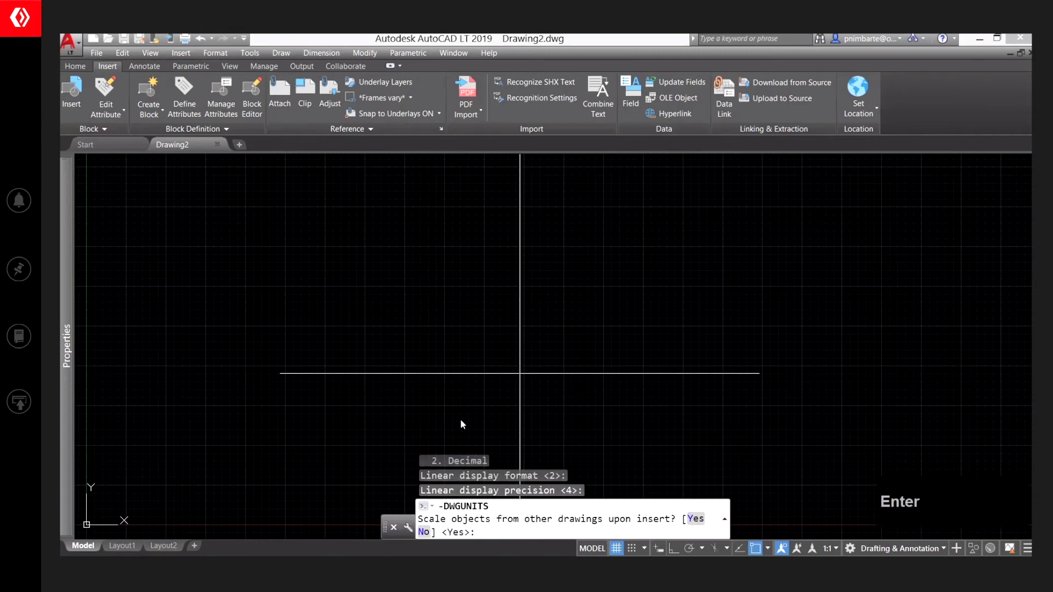
pyautogui.press('Return')
pyautogui.press('Return')
pyautogui.press('Return')
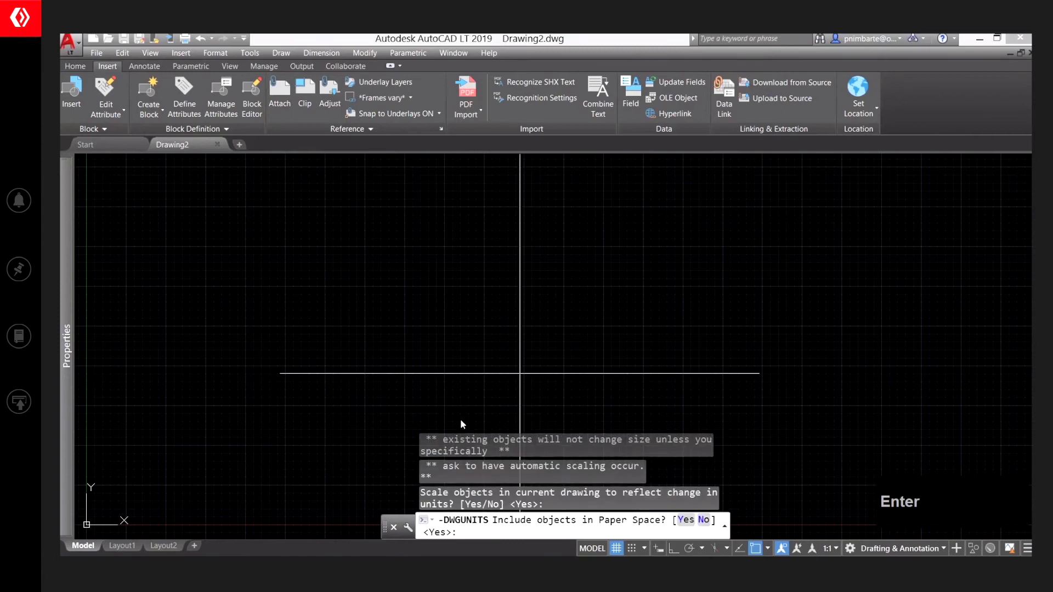
pyautogui.press('Return')
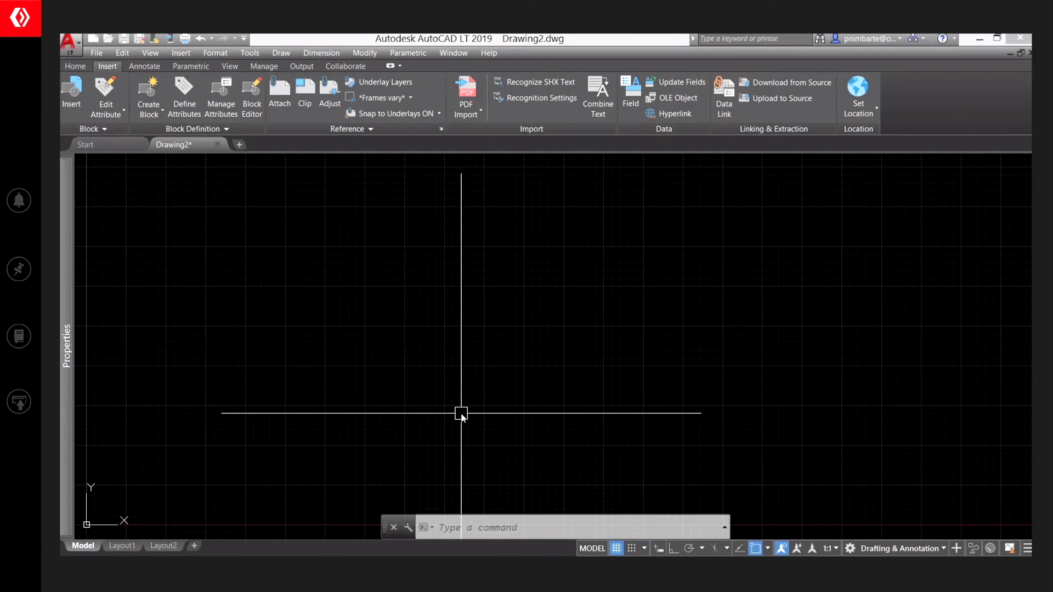
pyautogui.write('D')
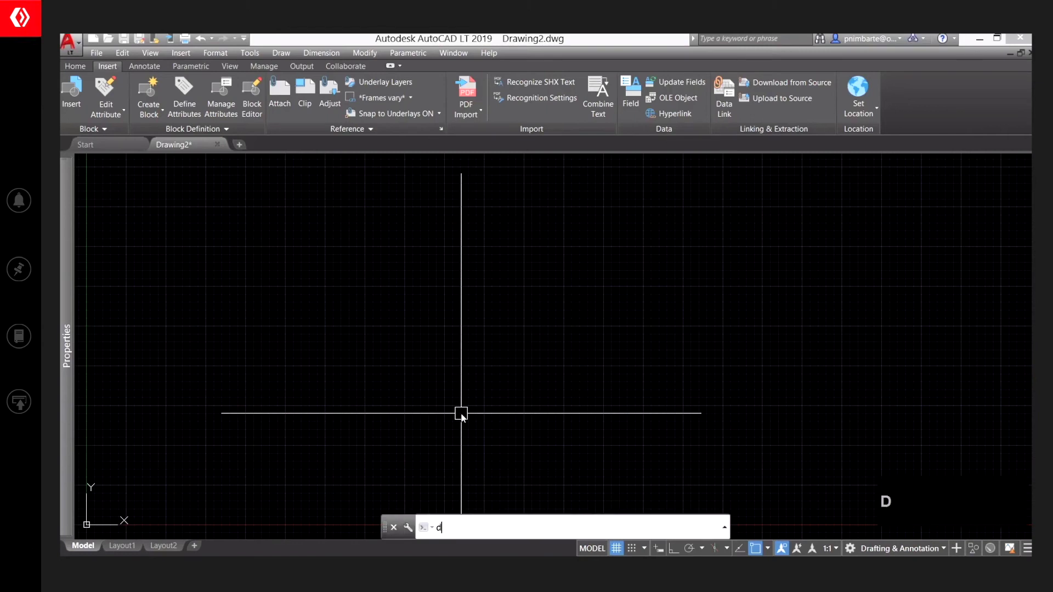
pyautogui.write('WGuni')
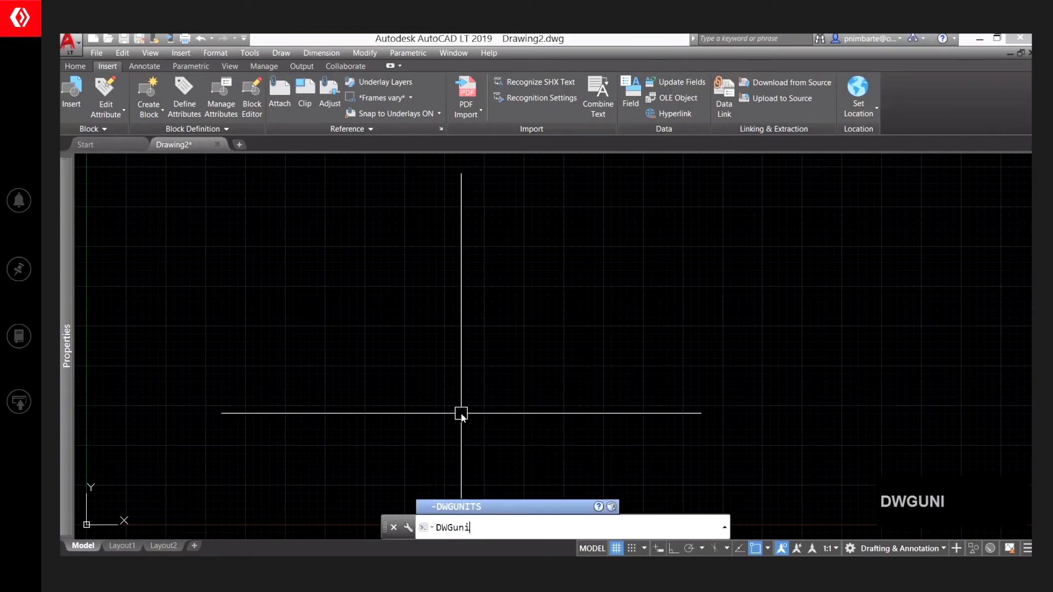
pyautogui.write('ts')
pyautogui.press('Return')
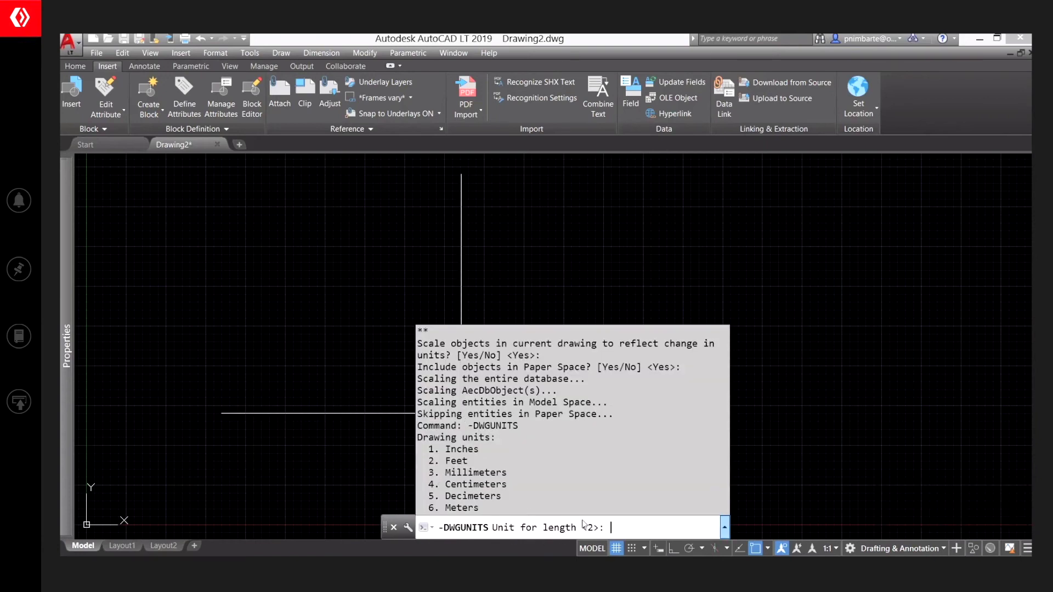
pyautogui.press('Escape')
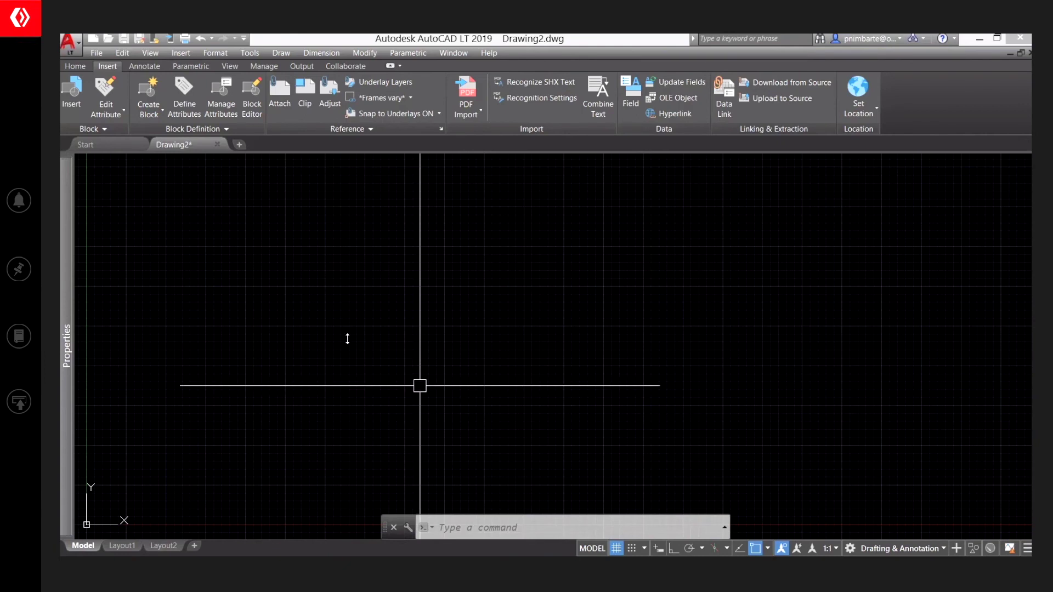
pyautogui.click(74, 67)
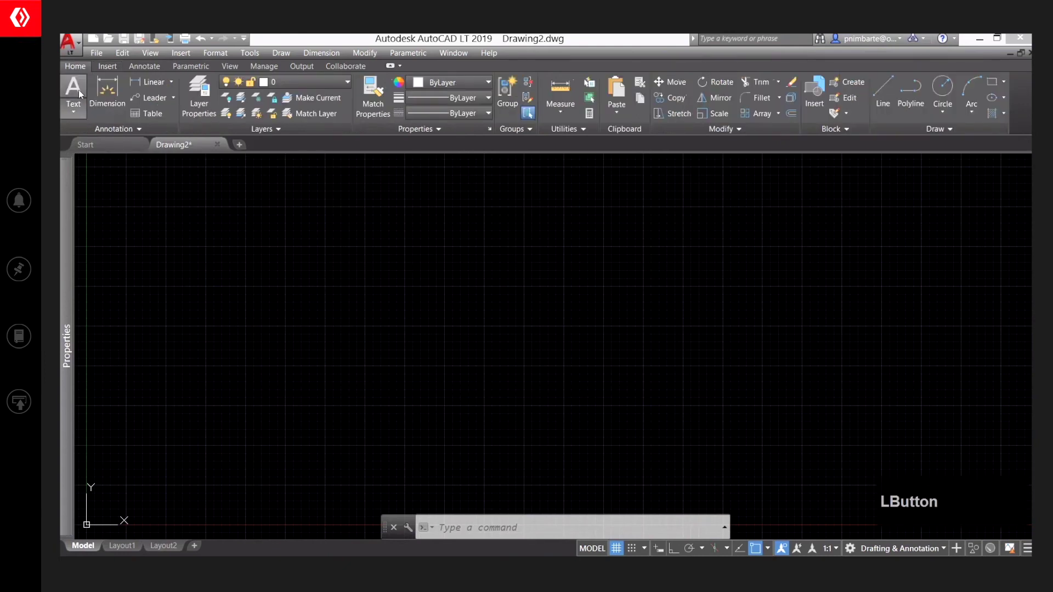
pyautogui.click(108, 66)
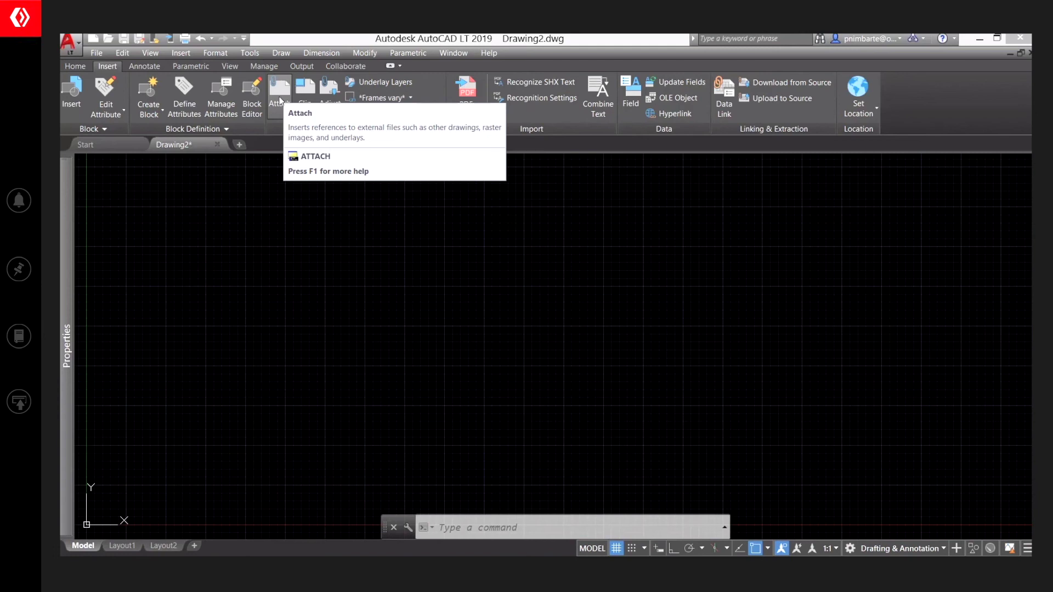
pyautogui.click(280, 97)
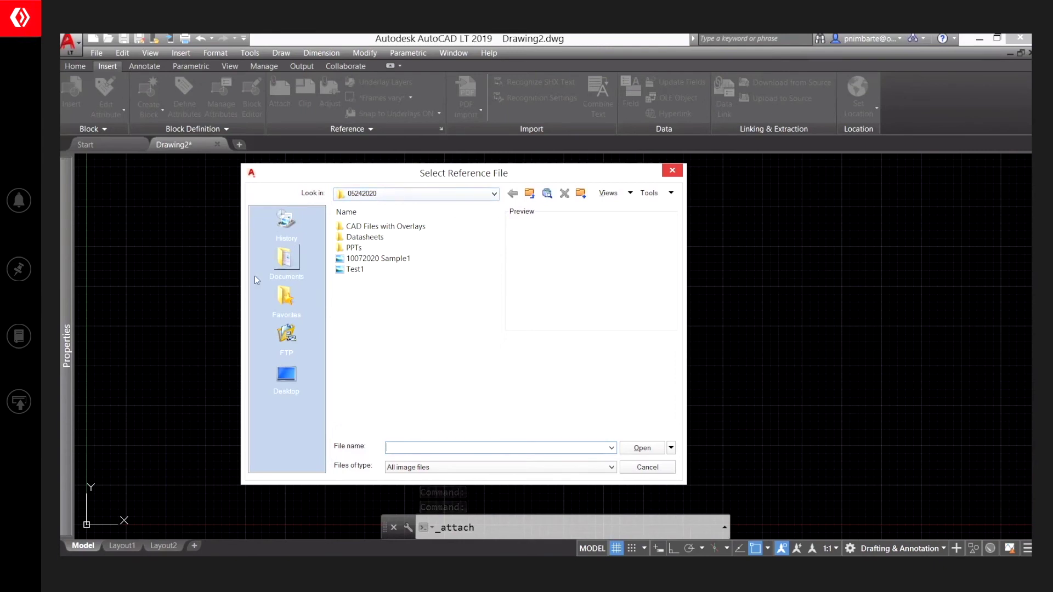
# Step: Select the 10072020 Sample1 image file and accept the Attach Image settings
pyautogui.click(377, 260)
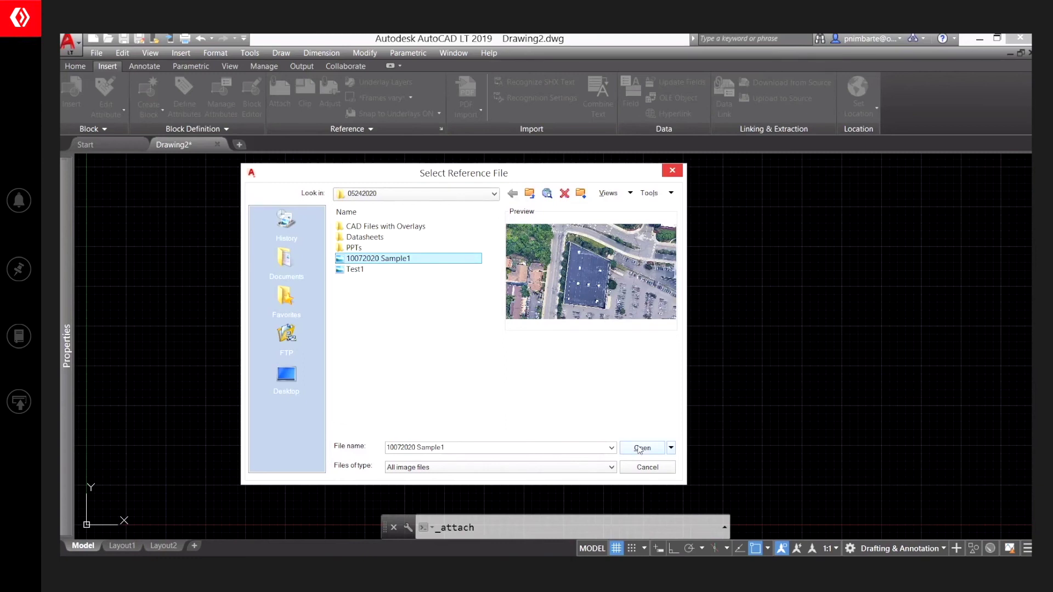
pyautogui.click(639, 450)
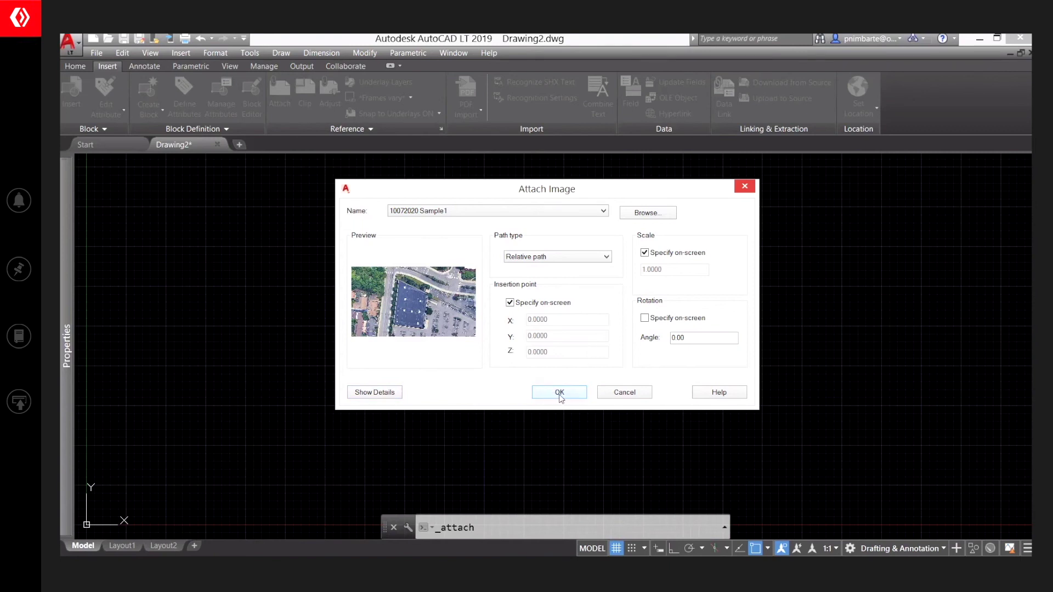
pyautogui.click(559, 393)
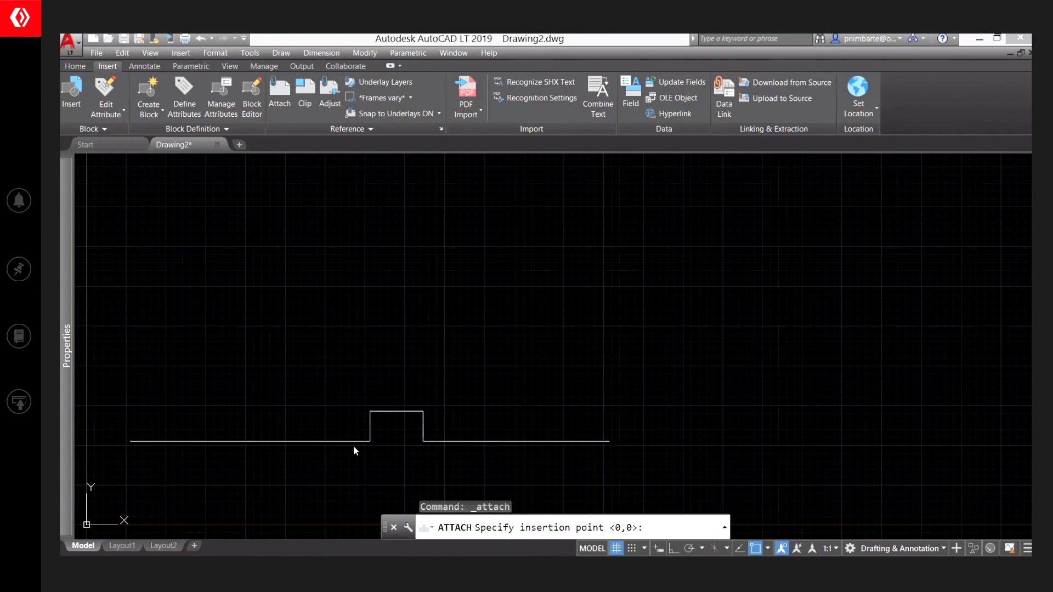
# Step: Place the aerial image at the picked insertion point with scale factor 1
pyautogui.click(332, 441)
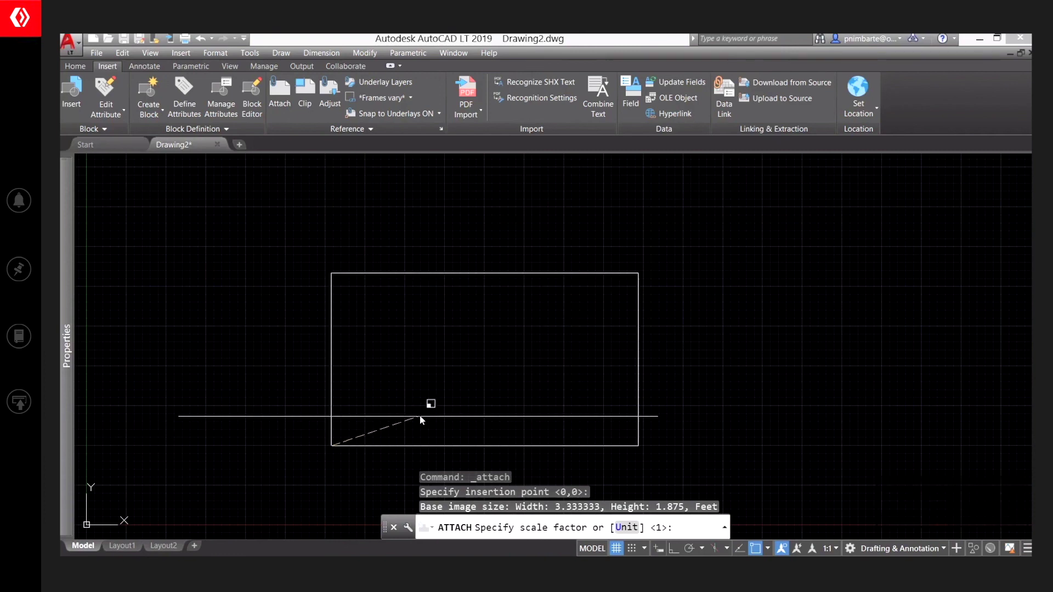
pyautogui.click(461, 398)
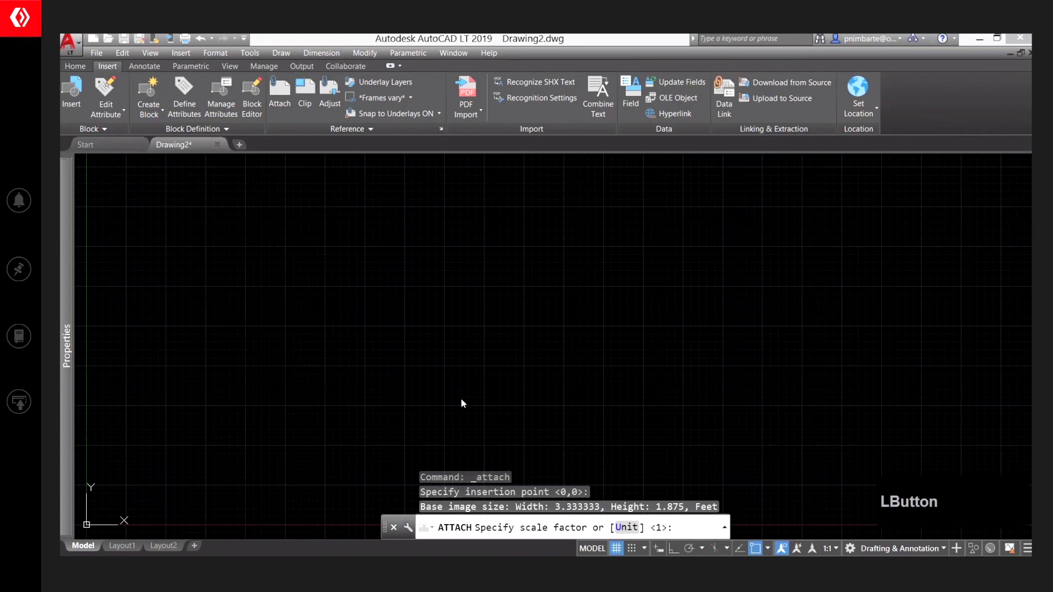